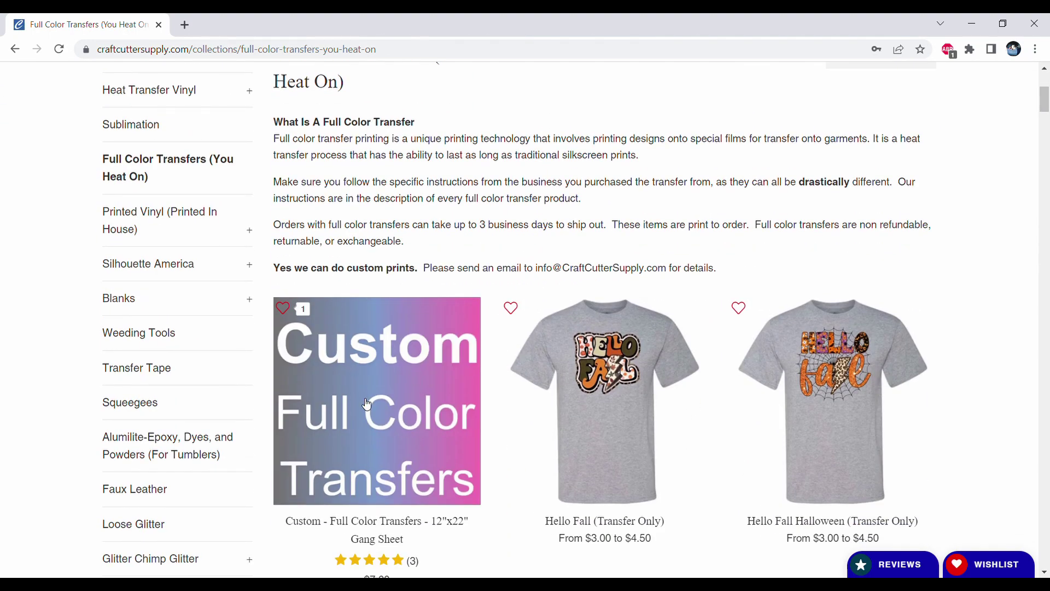
Open the Custom Full Color Transfers 12"x22" Gang Sheet product on CraftCutterSupply.com
{"action": "left_click", "coordinate": [366, 404]}
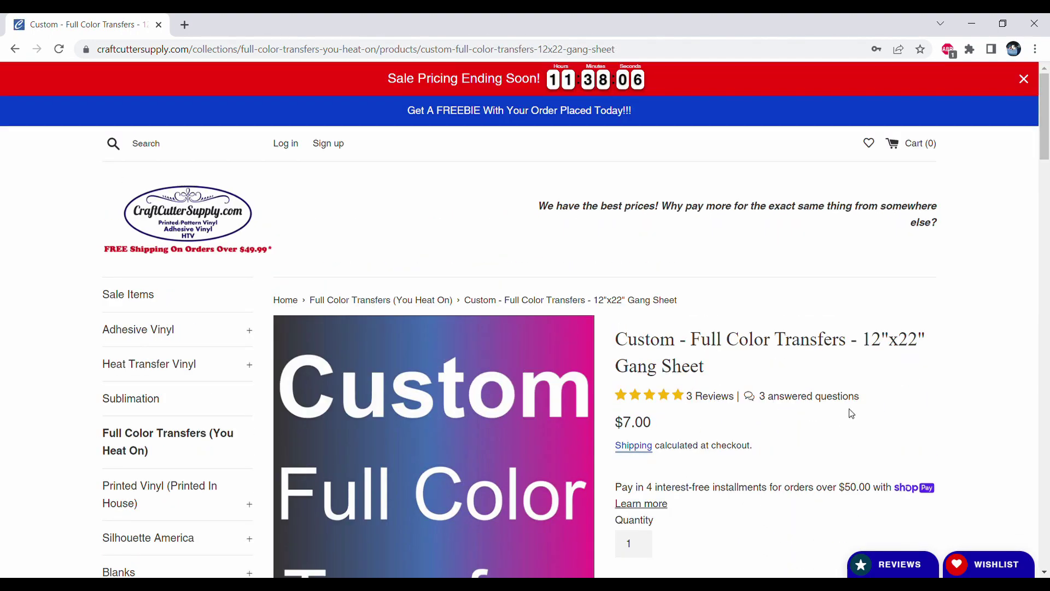
{"action": "scroll", "coordinate": [903, 385], "scroll_direction": "down", "scroll_amount": 3}
{"action": "scroll", "coordinate": [971, 349], "scroll_direction": "down", "scroll_amount": 1}
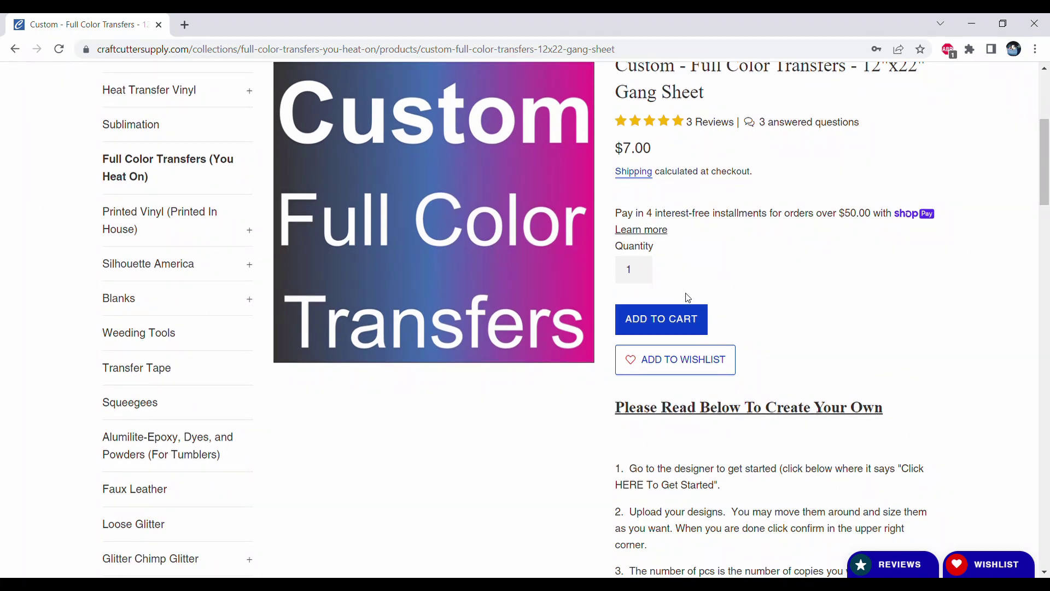
{"action": "scroll", "coordinate": [763, 407], "scroll_direction": "down", "scroll_amount": 1}
{"action": "scroll", "coordinate": [716, 348], "scroll_direction": "down", "scroll_amount": 2}
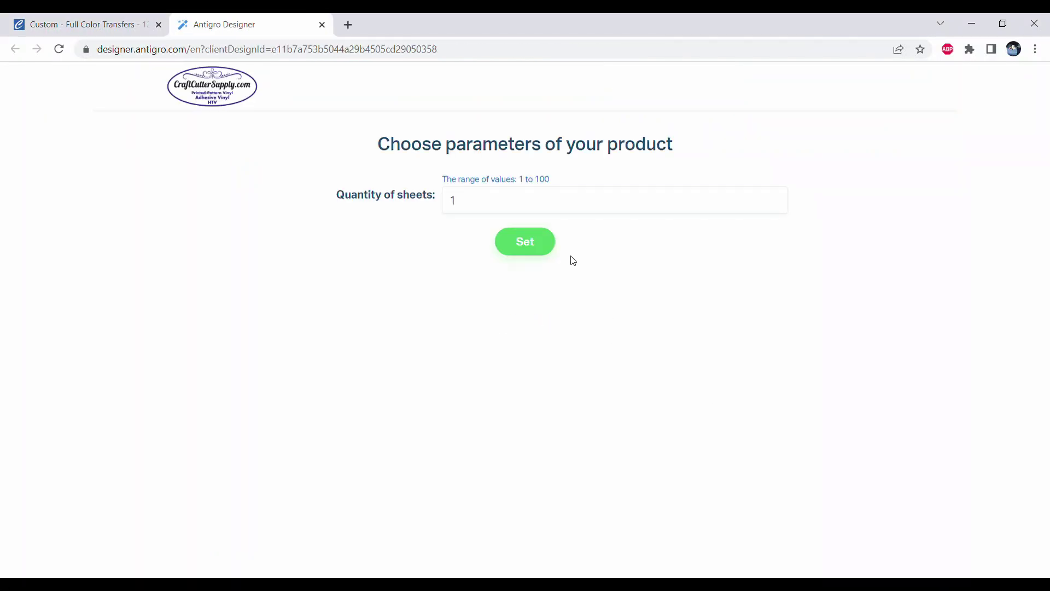
Keep the quantity at one sheet, open the blank 22x12 canvas, and upload the Halloween PNG files
{"action": "left_click", "coordinate": [532, 247]}
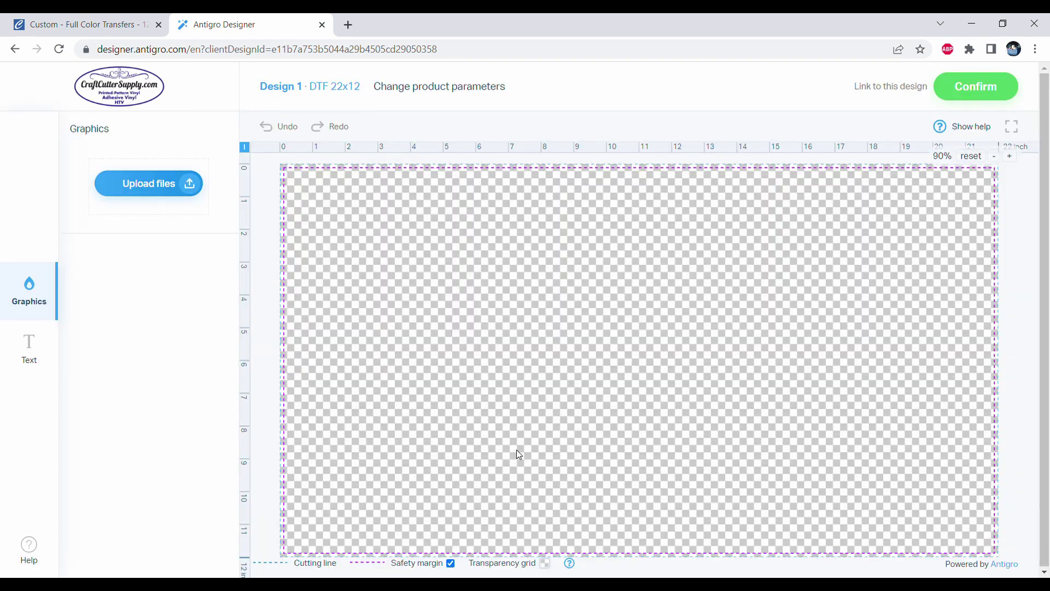
{"action": "left_click", "coordinate": [140, 184]}
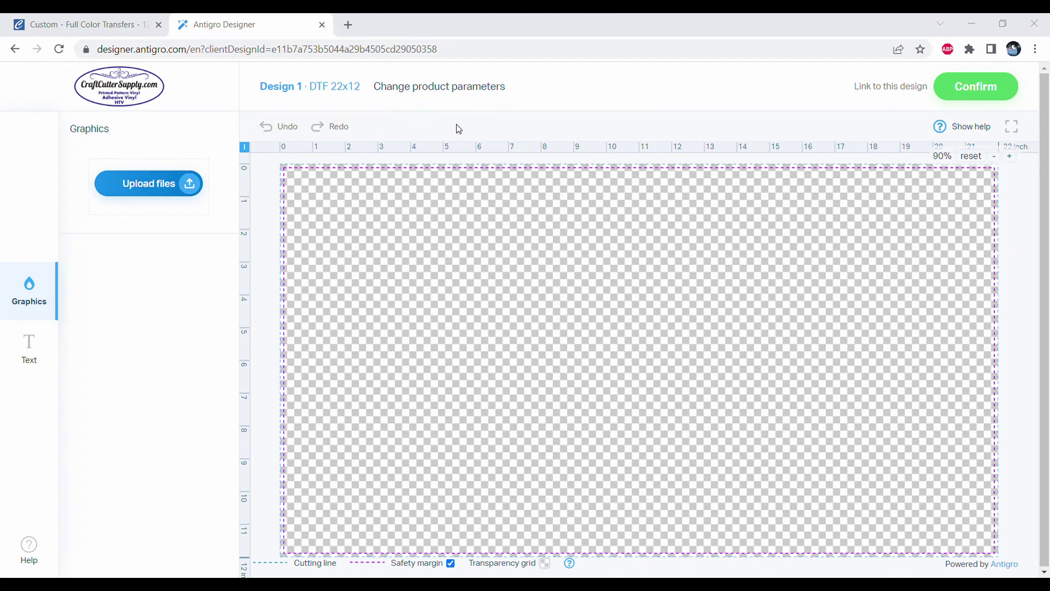
{"action": "key", "text": "Return"}
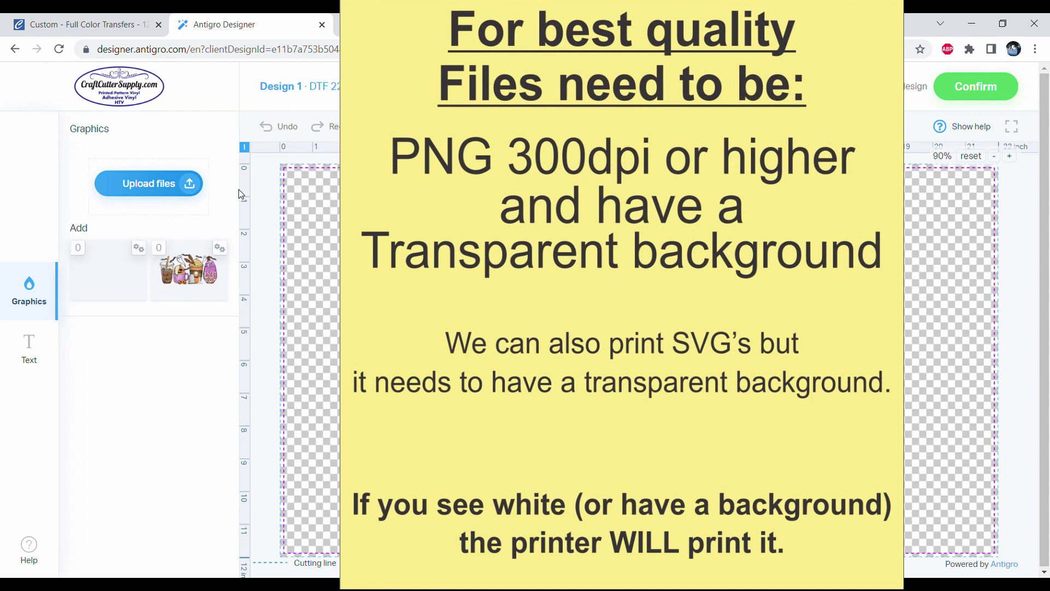
Add the coffee-cups graphic, trim its transparent space, and set its width to 10 inches (10 x 5.37)
{"action": "left_click", "coordinate": [196, 266]}
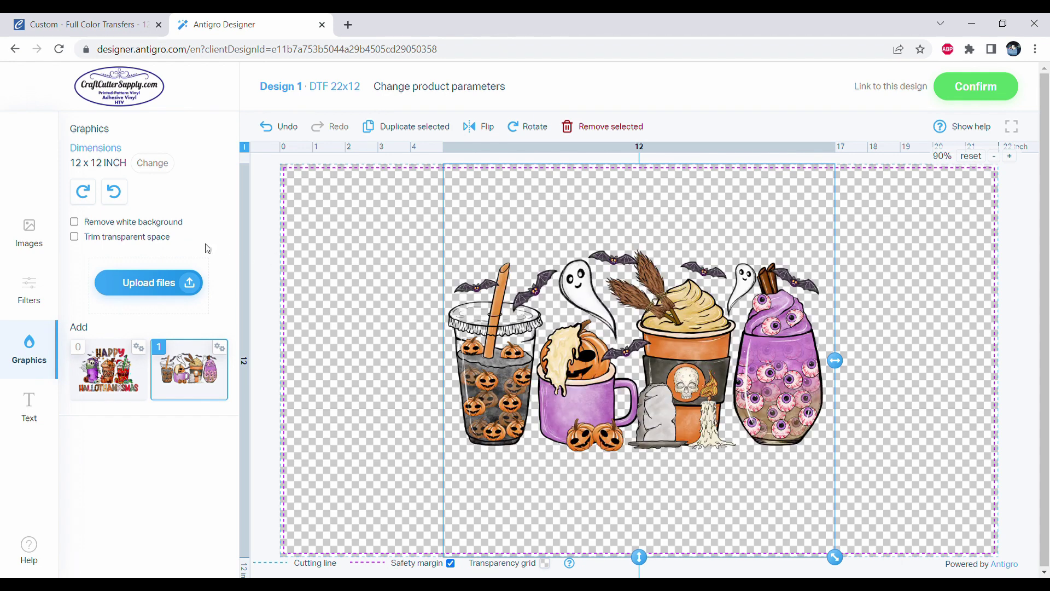
{"action": "left_click", "coordinate": [144, 240]}
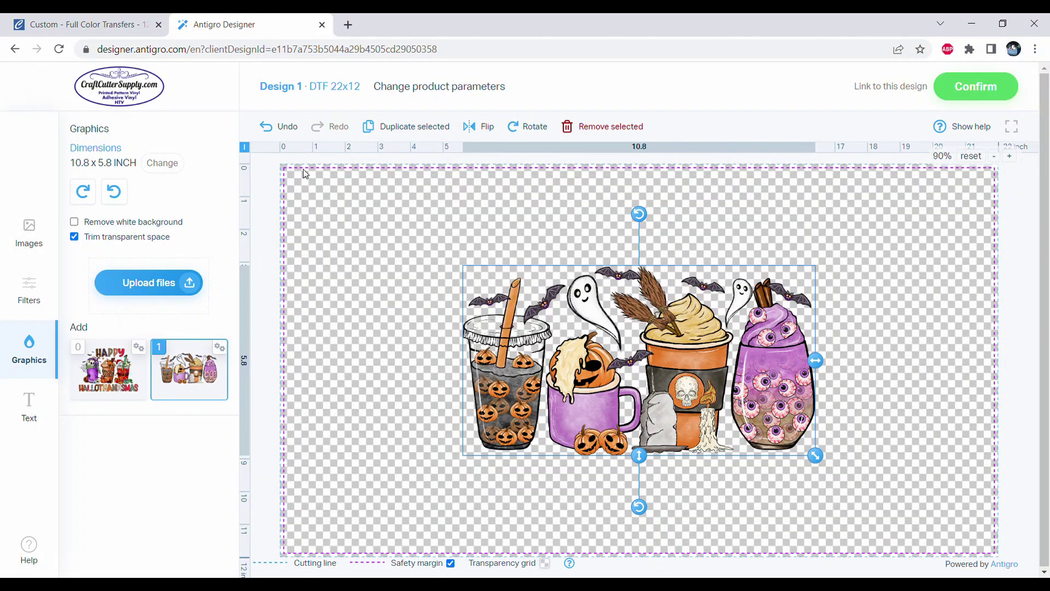
{"action": "left_click", "coordinate": [163, 163]}
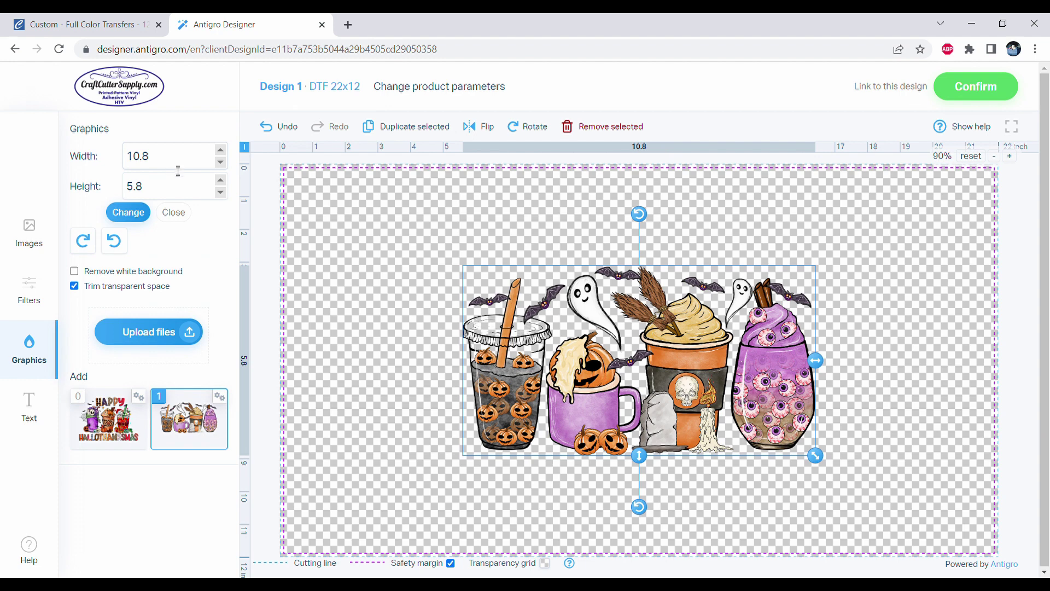
{"action": "double_click", "coordinate": [177, 171]}
{"action": "type", "text": "10"}
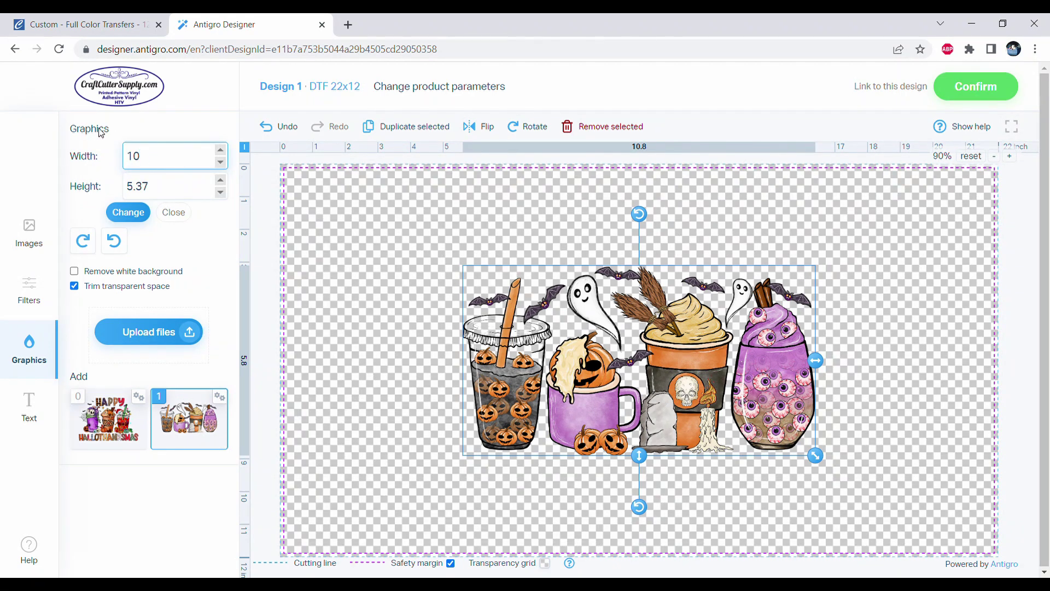
{"action": "left_click", "coordinate": [128, 212]}
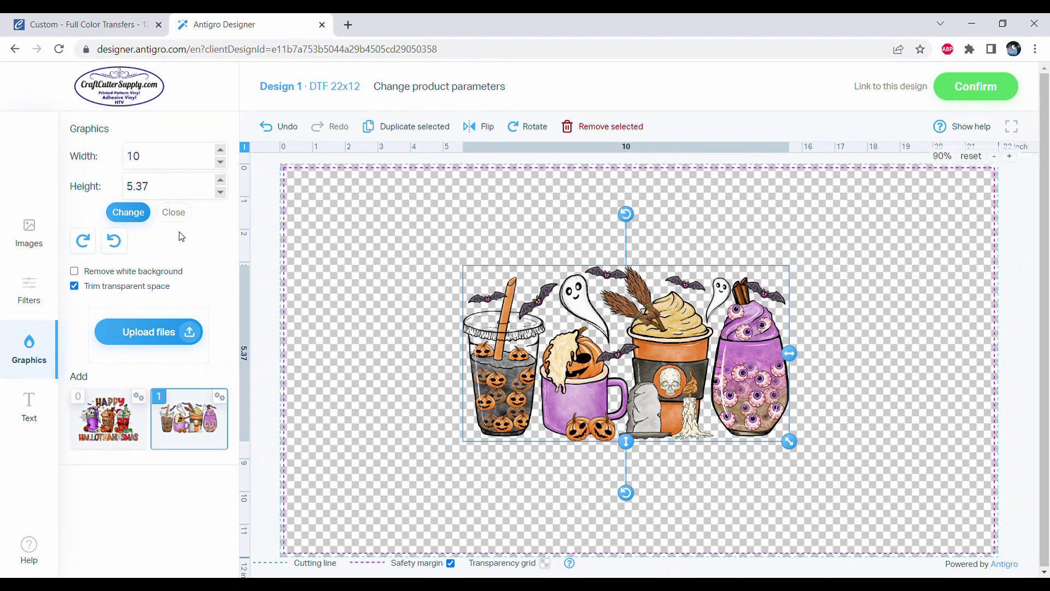
Rotate the coffee graphic 90° and move it to the left side of the sheet
{"action": "left_click_drag", "start_coordinate": [567, 330], "coordinate": [435, 300]}
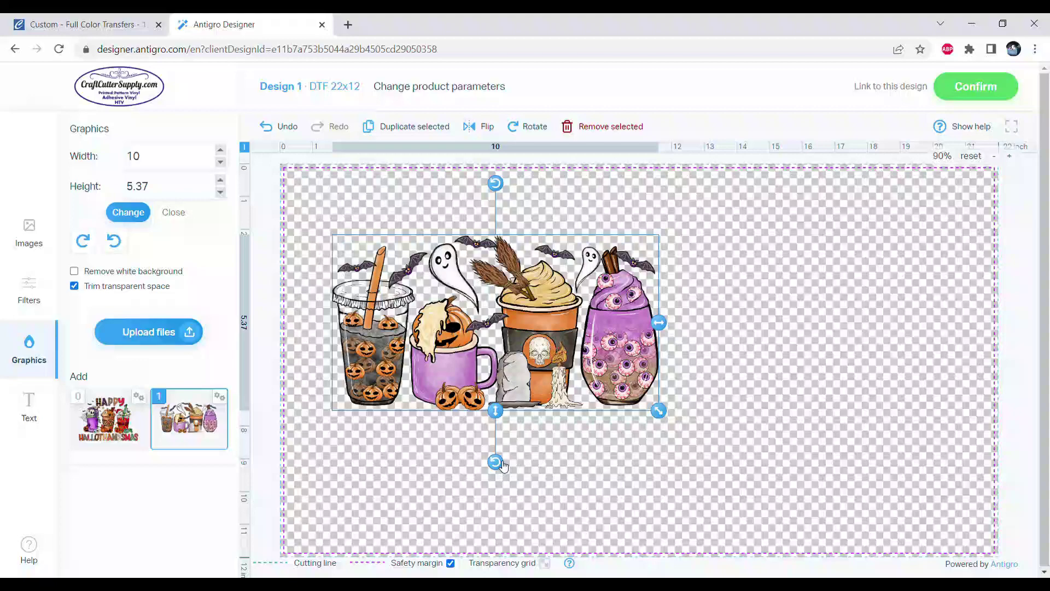
{"action": "mouse_move", "coordinate": [498, 461]}
{"action": "left_mouse_down"}
{"action": "mouse_move", "coordinate": [389, 368]}
{"action": "mouse_move", "coordinate": [376, 324]}
{"action": "left_mouse_up"}
{"action": "mouse_move", "coordinate": [480, 328]}
{"action": "left_mouse_down"}
{"action": "mouse_move", "coordinate": [409, 371]}
{"action": "mouse_move", "coordinate": [374, 364]}
{"action": "left_mouse_up"}
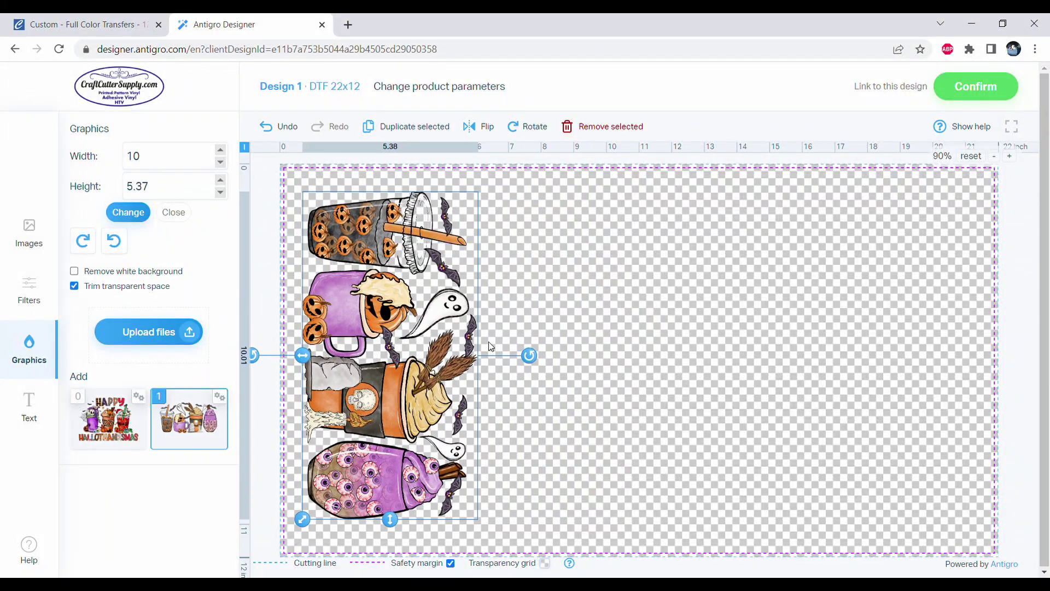
Place a duplicate coffee graphic beside the original and add the Hallothanksmas graphic
{"action": "left_click", "coordinate": [410, 127]}
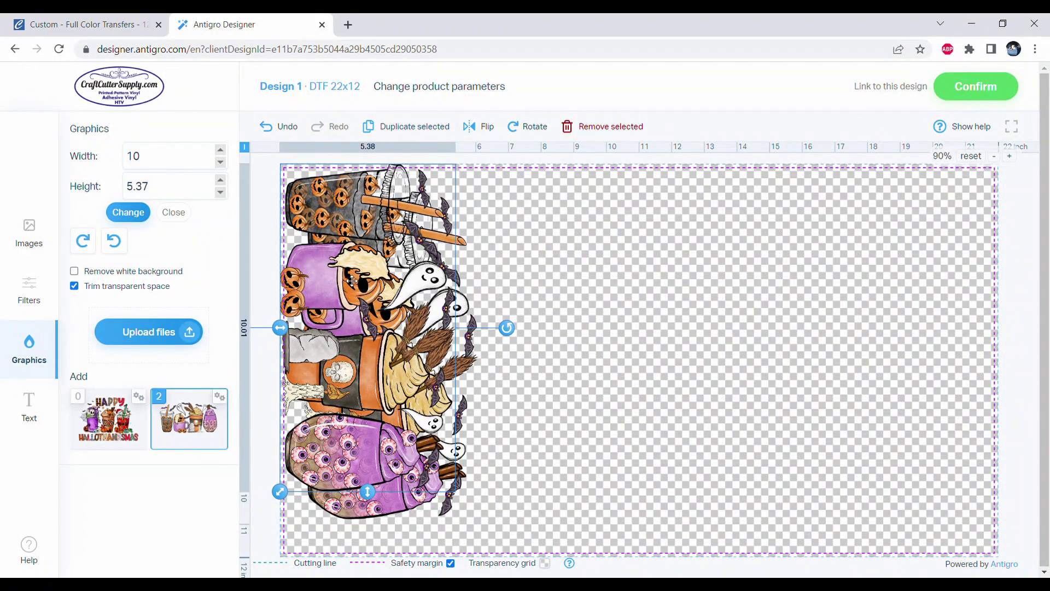
{"action": "left_click_drag", "start_coordinate": [335, 302], "coordinate": [541, 337]}
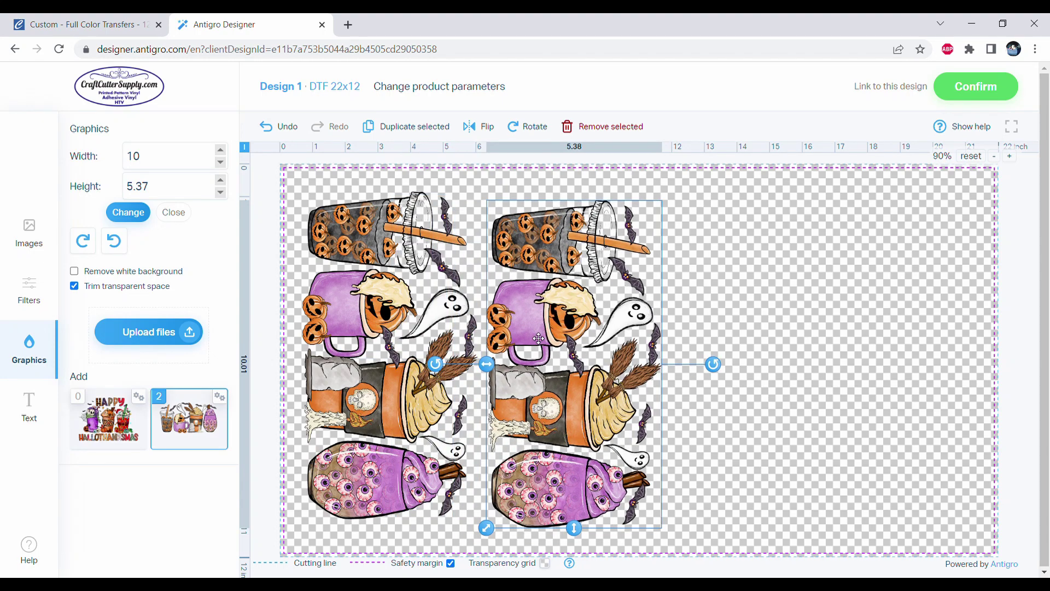
{"action": "left_click", "coordinate": [122, 415]}
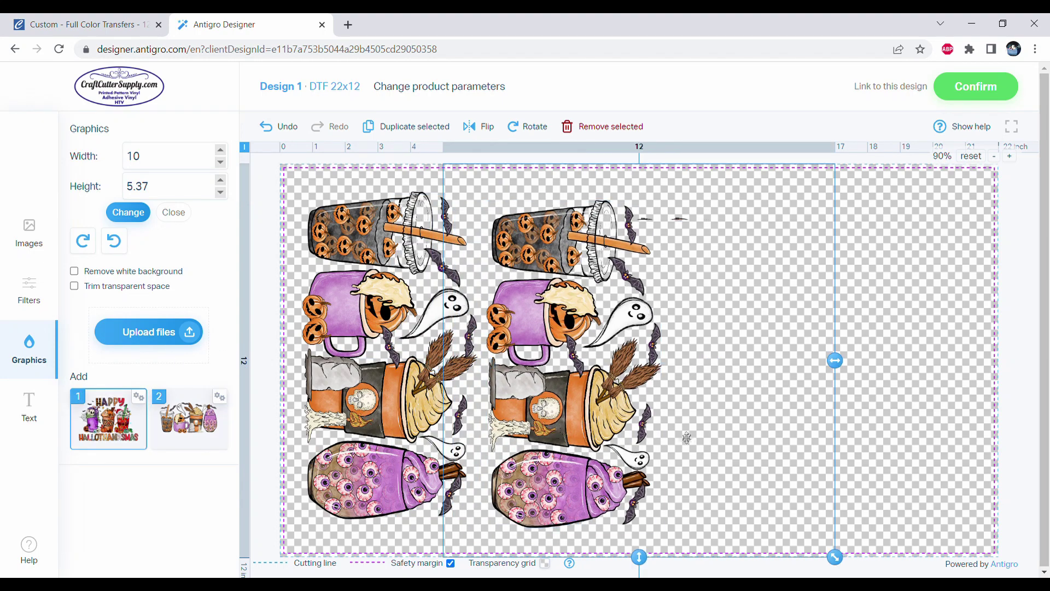
{"action": "left_click_drag", "start_coordinate": [706, 435], "coordinate": [894, 421]}
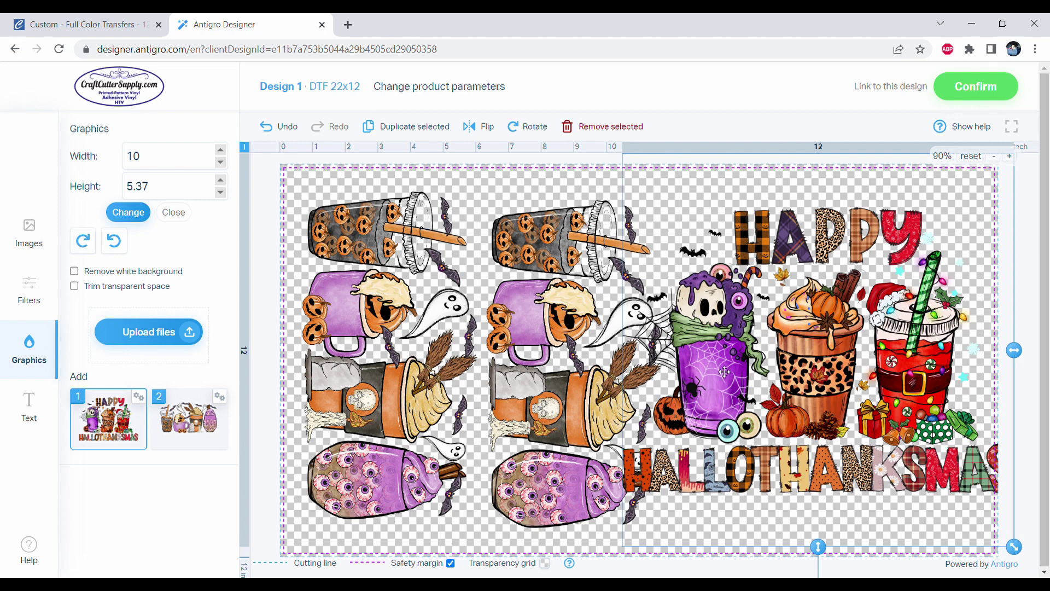
Trim the Hallothanksmas graphic, shrink it to about 9.9 inches wide, and place it upper right
{"action": "left_click", "coordinate": [135, 286]}
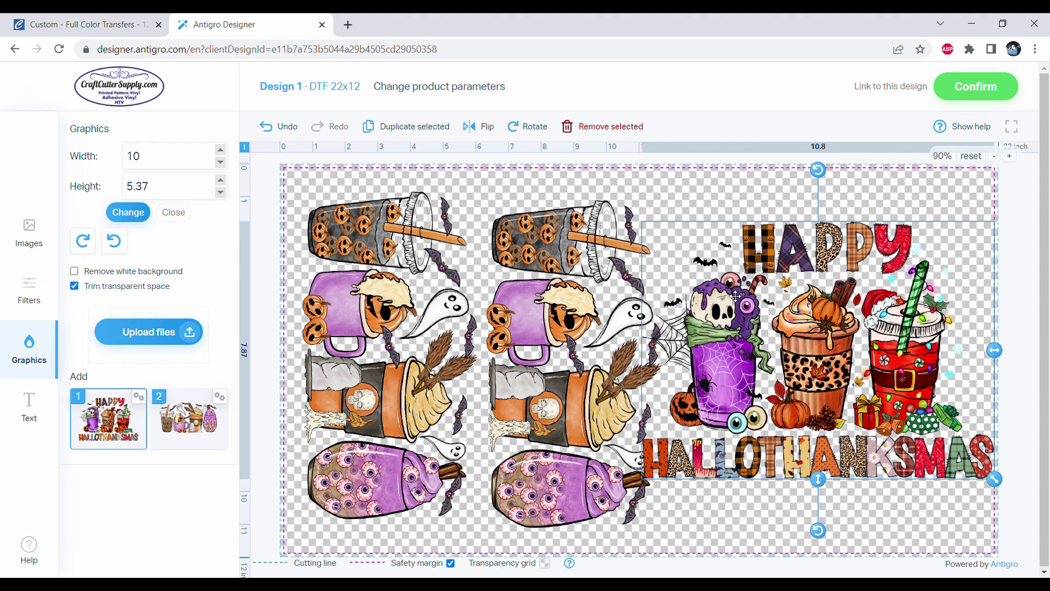
{"action": "left_click", "coordinate": [824, 149]}
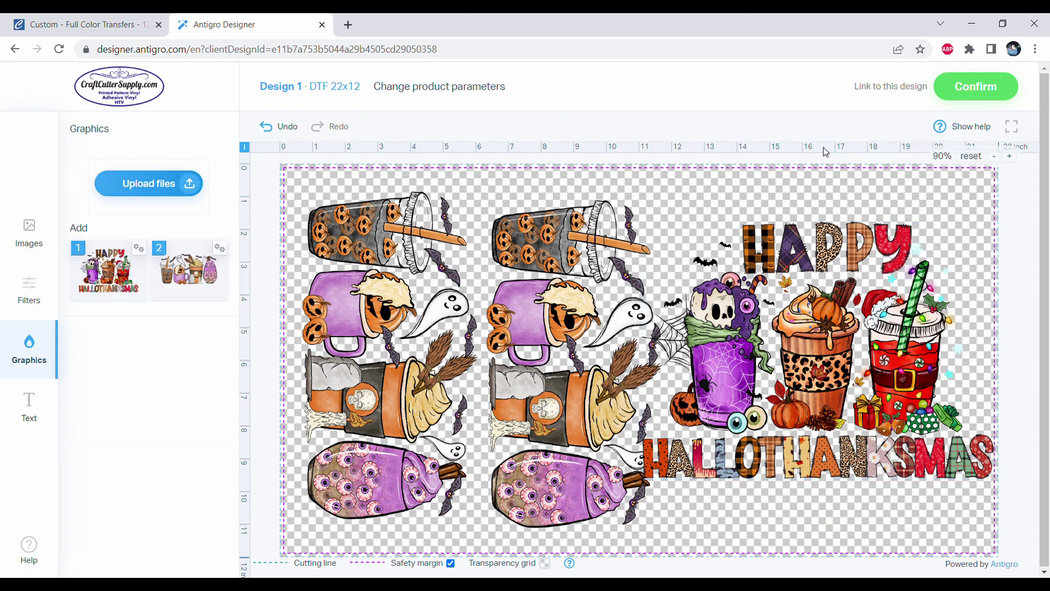
{"action": "left_click", "coordinate": [854, 294]}
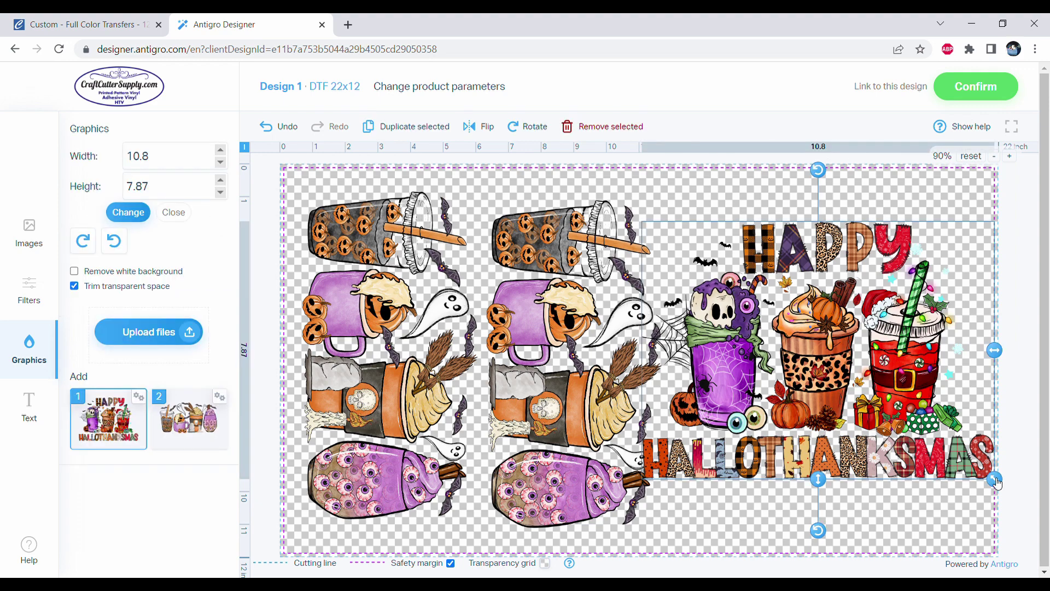
{"action": "left_click_drag", "start_coordinate": [996, 483], "coordinate": [970, 458]}
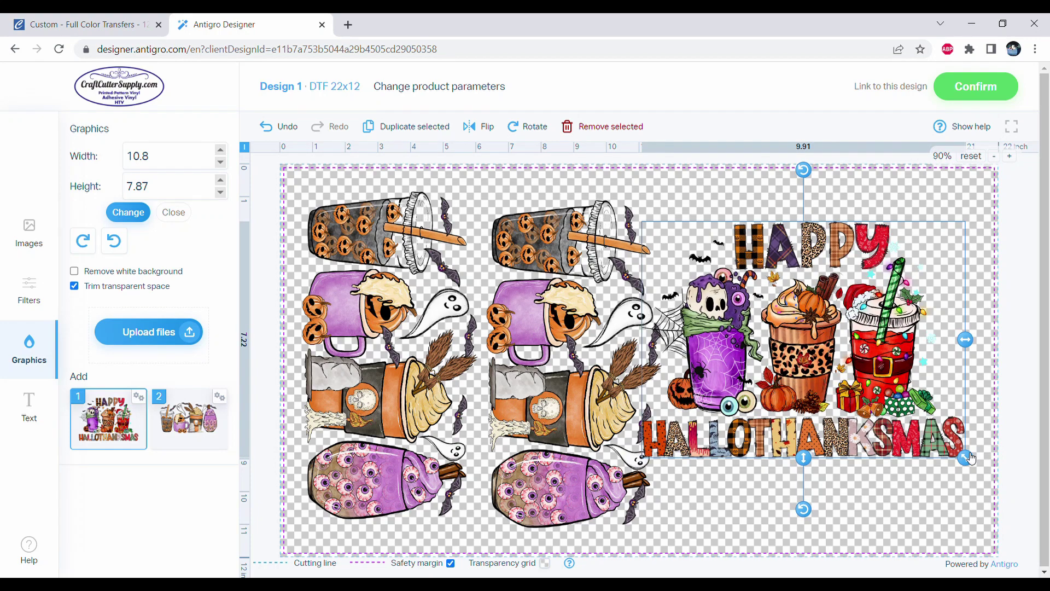
{"action": "mouse_move", "coordinate": [807, 400]}
{"action": "left_mouse_down"}
{"action": "mouse_move", "coordinate": [829, 389]}
{"action": "mouse_move", "coordinate": [827, 368]}
{"action": "left_mouse_up"}
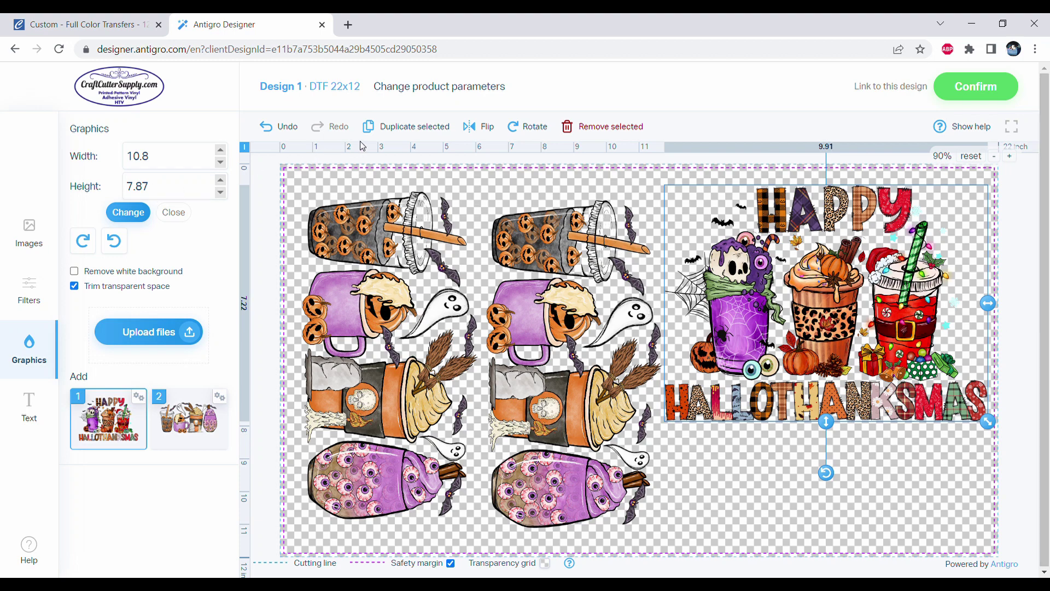
Show the transparency grid behind the designs and zoom out to view the whole sheet
{"action": "left_click", "coordinate": [509, 564]}
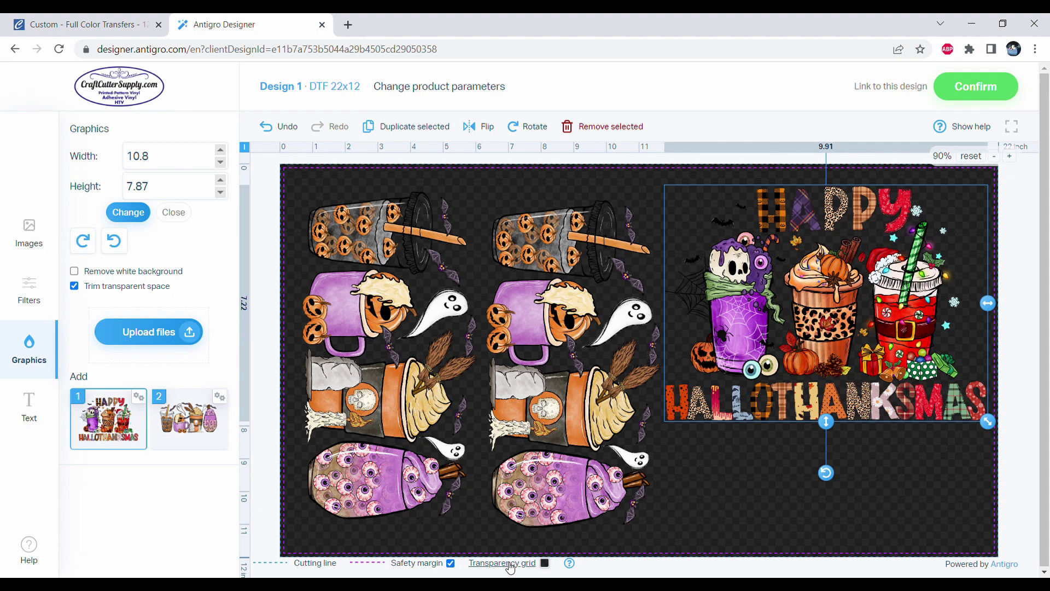
{"action": "left_click", "coordinate": [509, 565]}
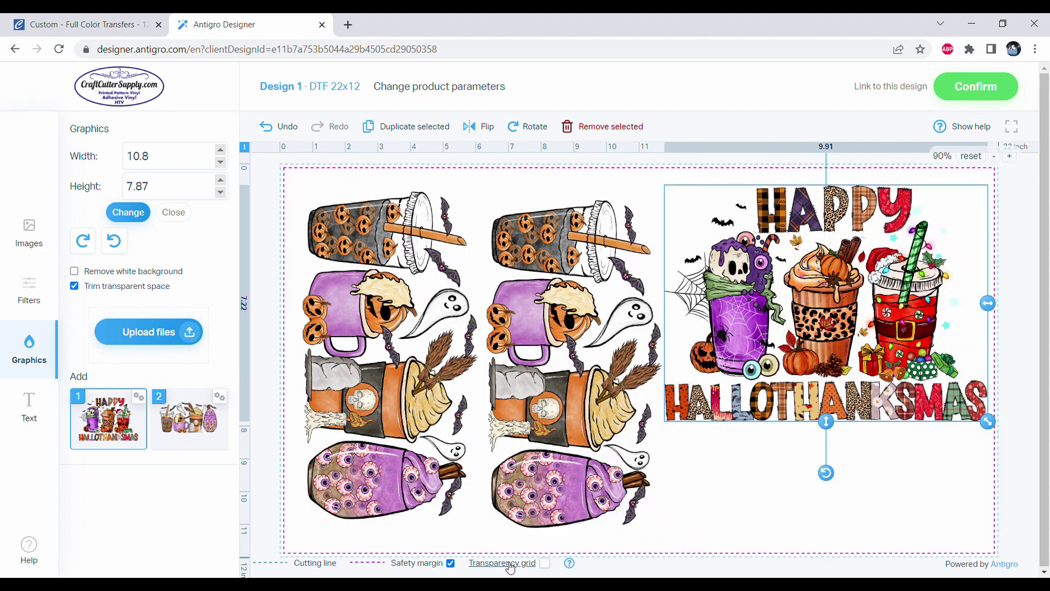
{"action": "left_click", "coordinate": [1009, 155]}
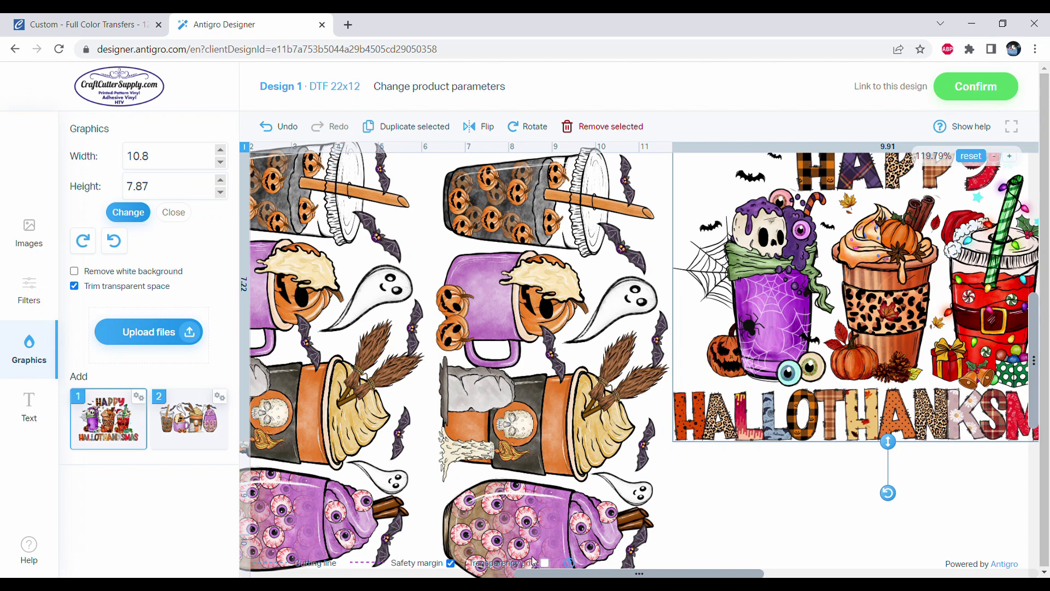
{"action": "left_click", "coordinate": [526, 565]}
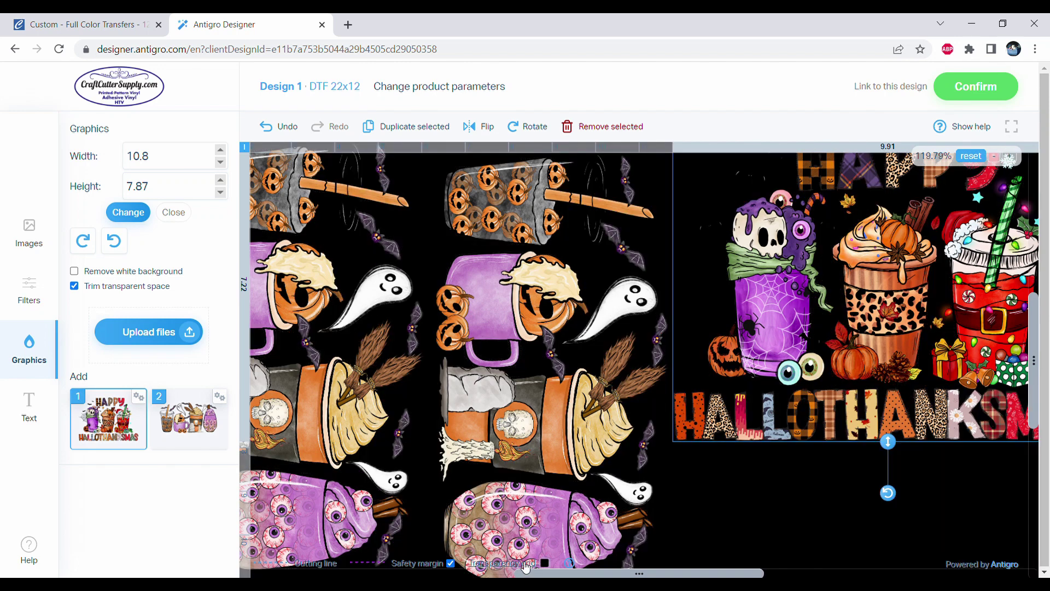
{"action": "left_click", "coordinate": [525, 565]}
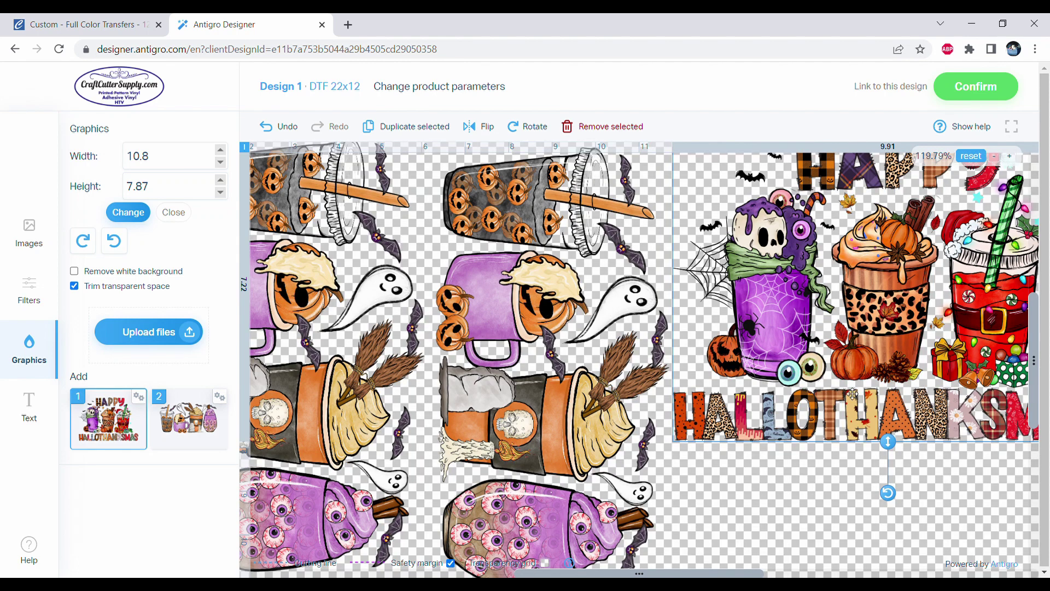
{"action": "left_click", "coordinate": [994, 156]}
{"action": "left_click", "coordinate": [994, 156]}
{"action": "left_click", "coordinate": [993, 156]}
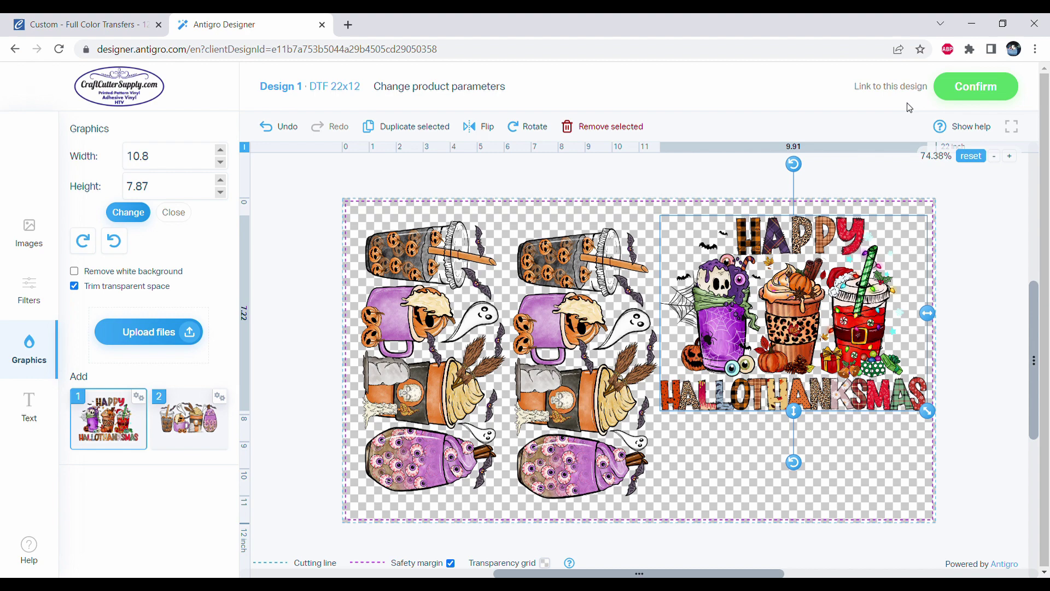
{"action": "scroll", "coordinate": [1043, 318], "scroll_direction": "up", "scroll_amount": 1}
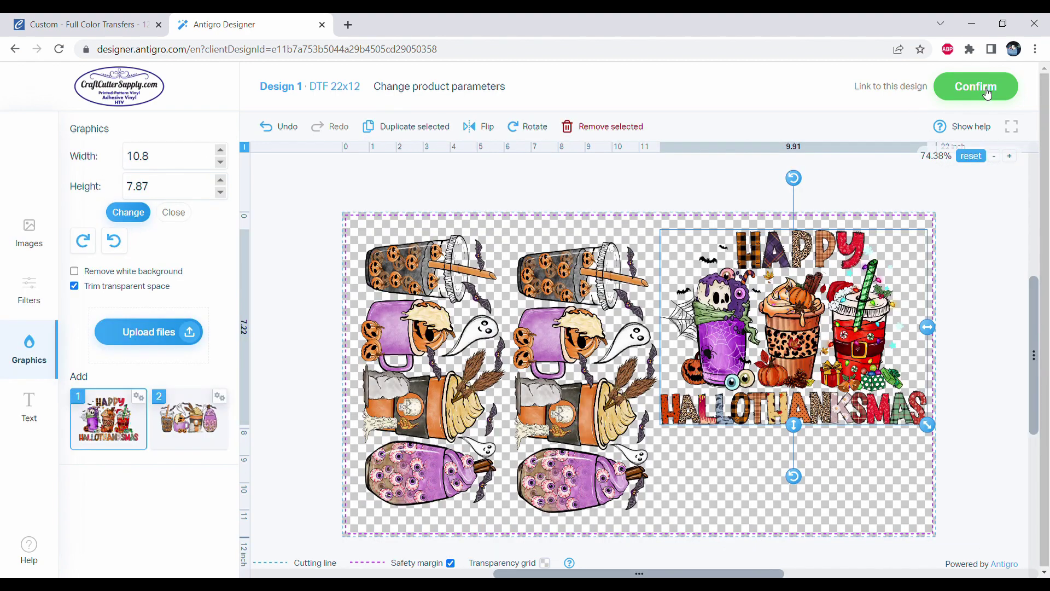
Confirm the design and raise the order quantity to 3 sheets
{"action": "left_click", "coordinate": [987, 93]}
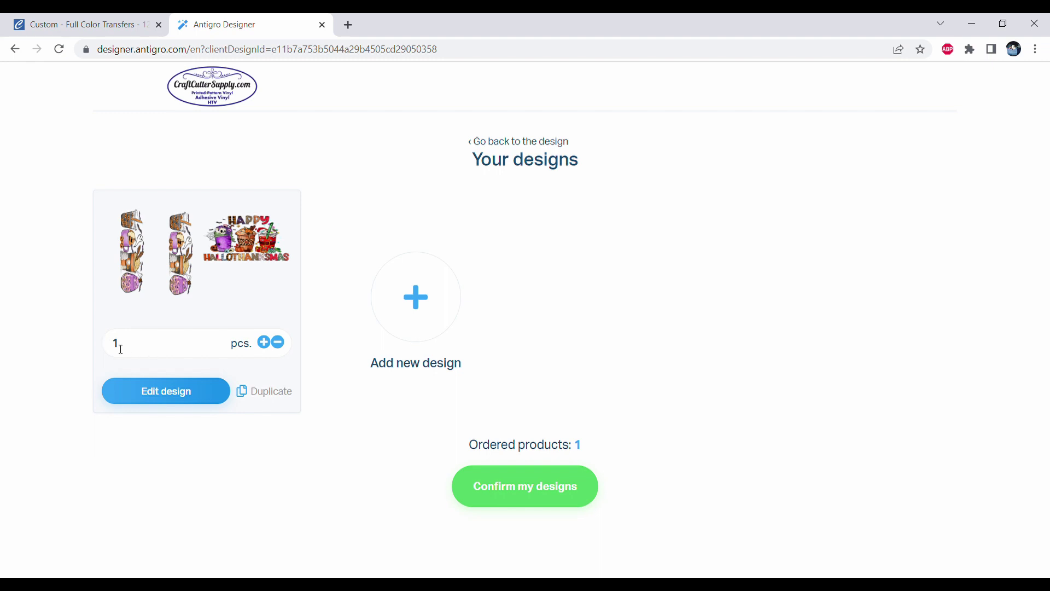
{"action": "left_click", "coordinate": [264, 343]}
Continue to the order summary and enter the contact name and email
{"action": "left_click", "coordinate": [532, 491]}
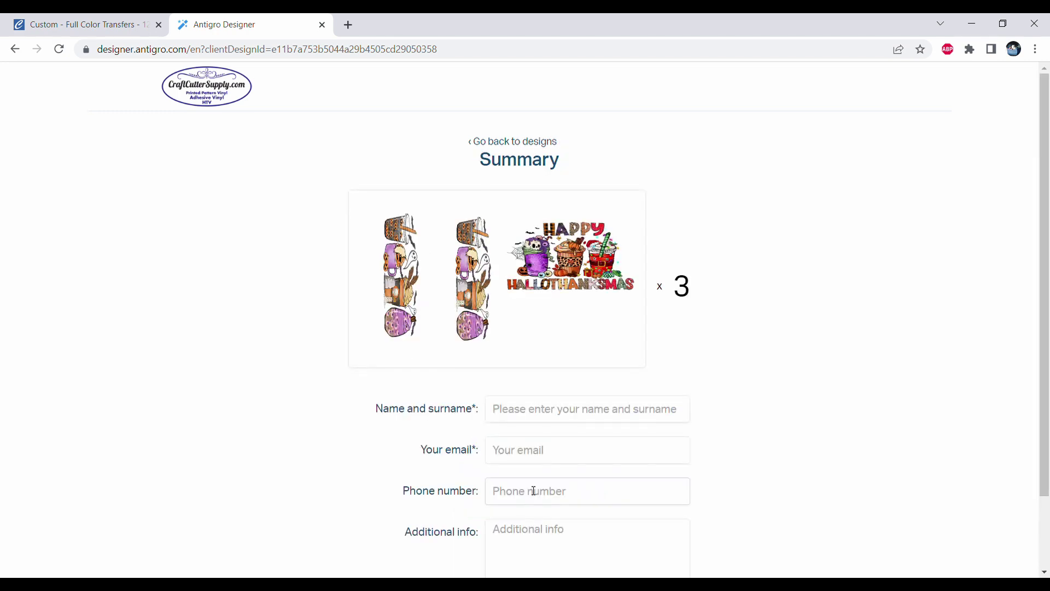
{"action": "left_click", "coordinate": [553, 412]}
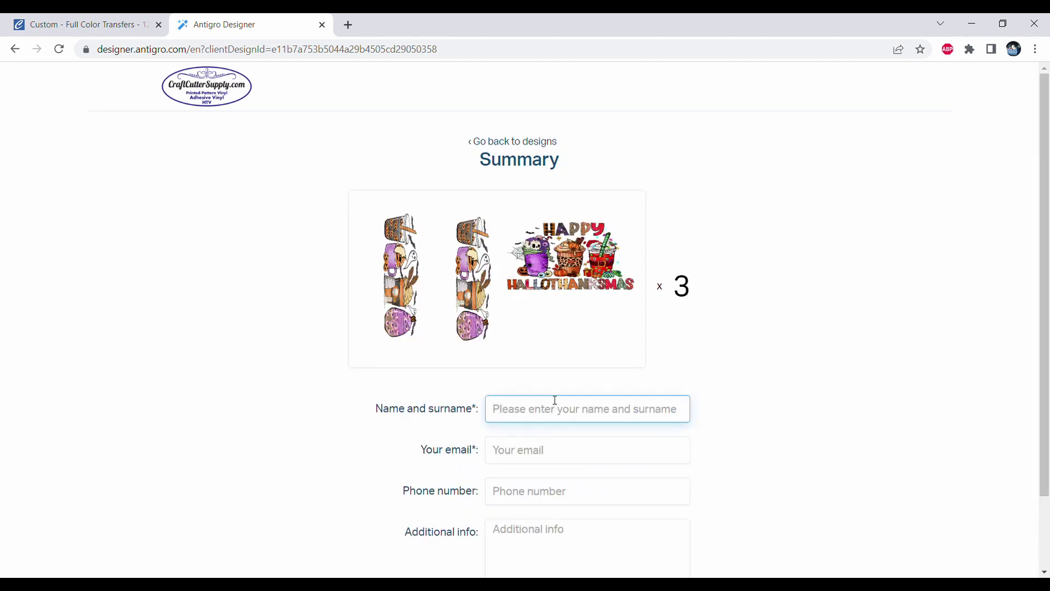
{"action": "type", "text": "Craft"}
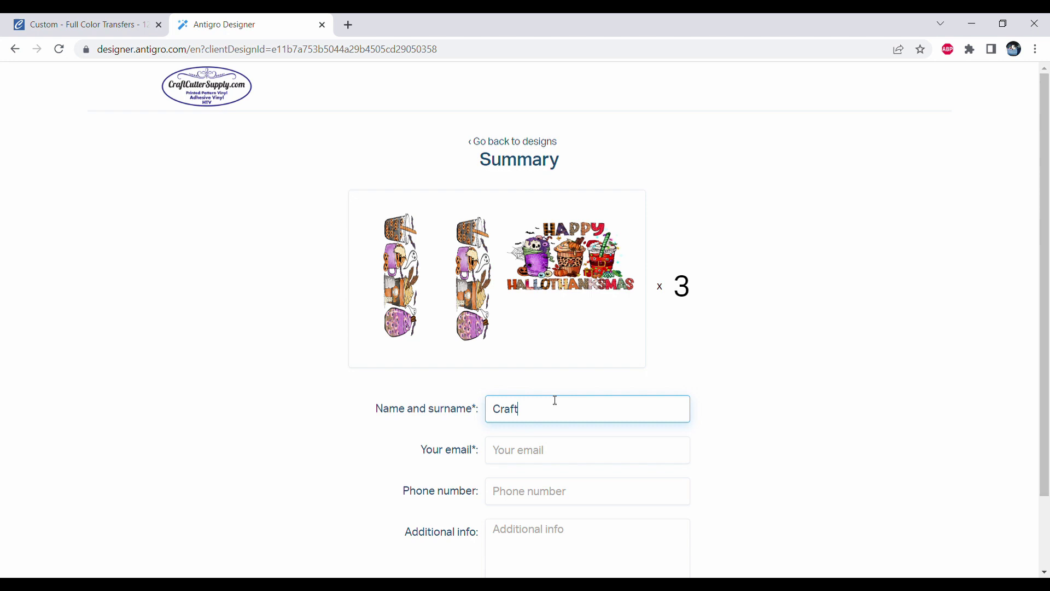
{"action": "type", "text": " Cutter"}
{"action": "key", "text": "Tab"}
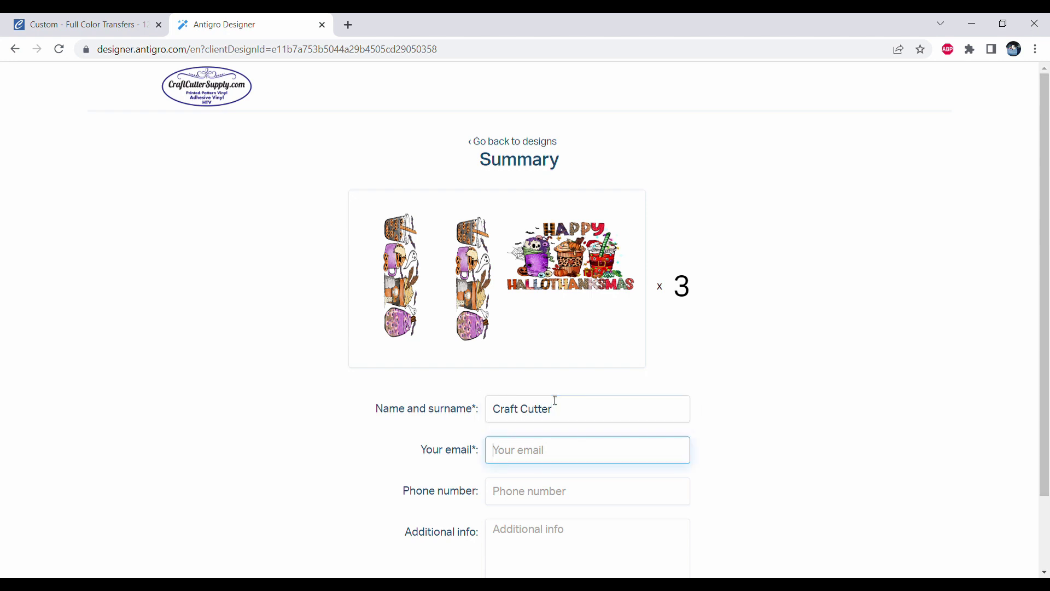
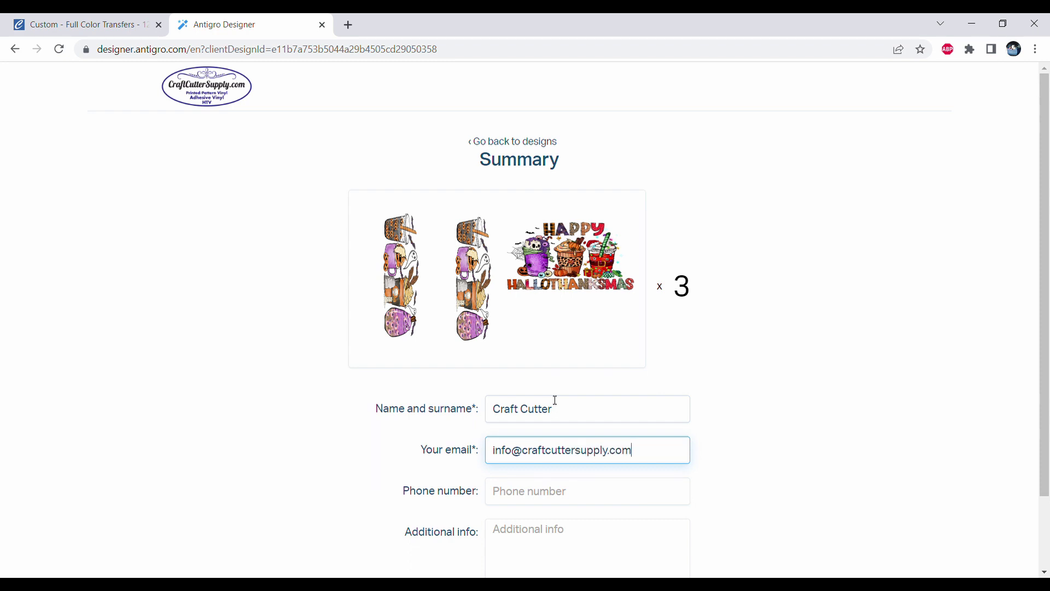
{"action": "scroll", "coordinate": [775, 455], "scroll_direction": "down", "scroll_amount": 2}
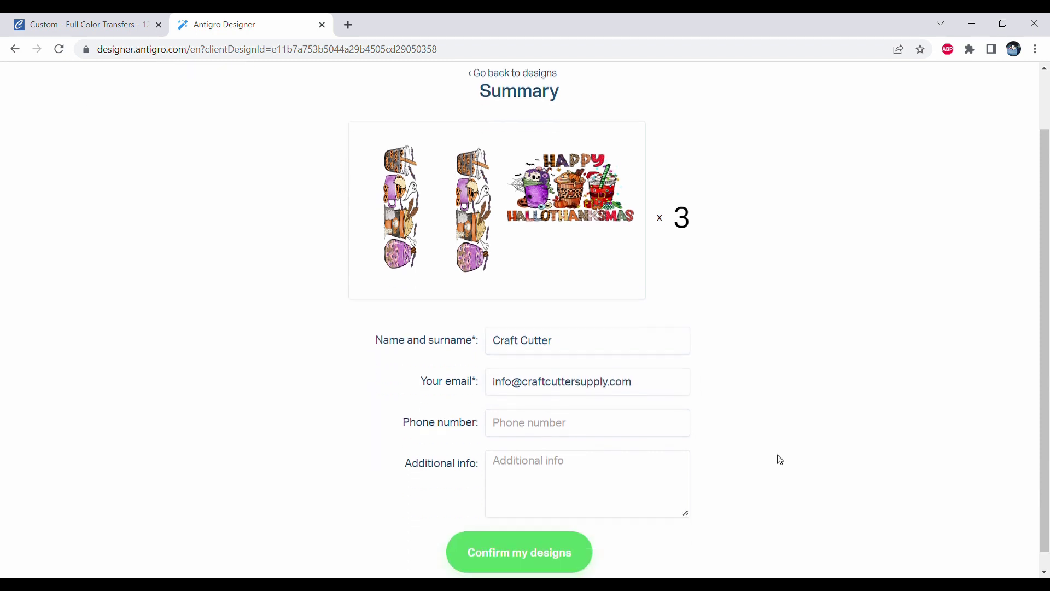
Add the note 'Thanks!', submit the order, and redirect to the shop page
{"action": "left_click", "coordinate": [582, 449]}
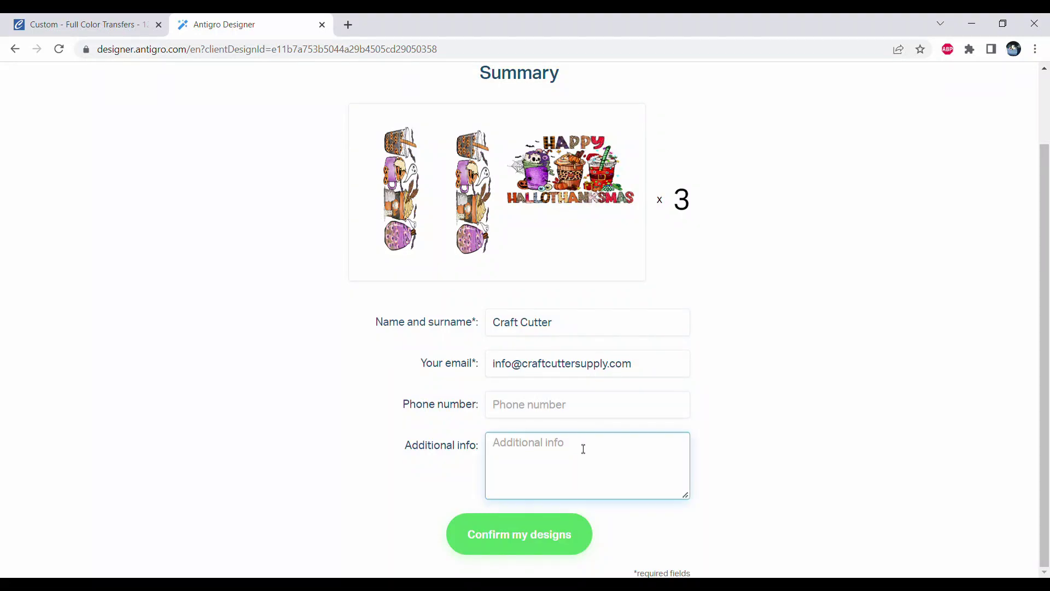
{"action": "type", "text": "Thanks!"}
{"action": "left_click", "coordinate": [396, 507]}
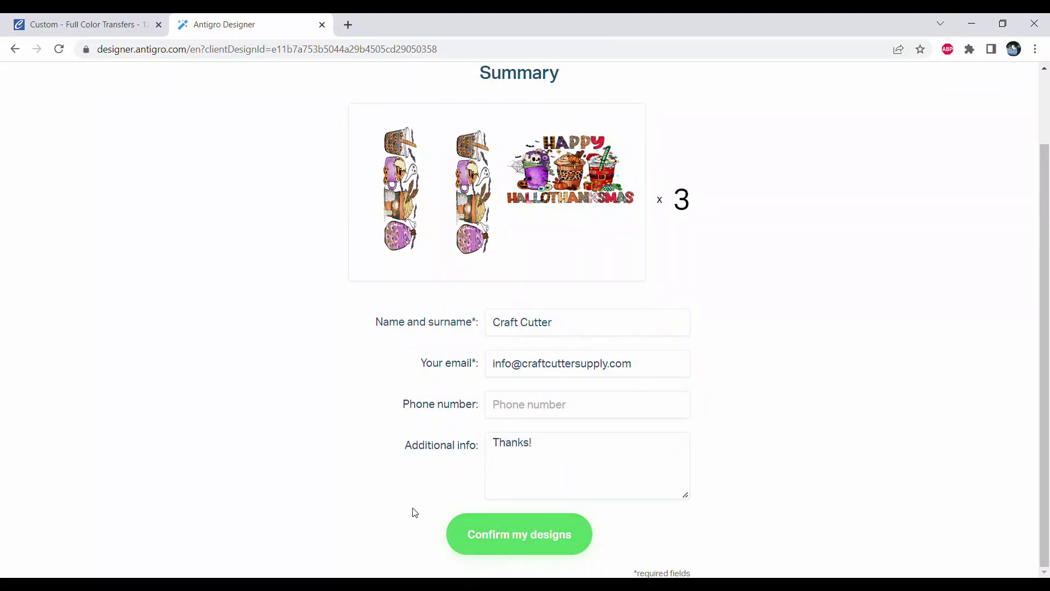
{"action": "left_click", "coordinate": [515, 546]}
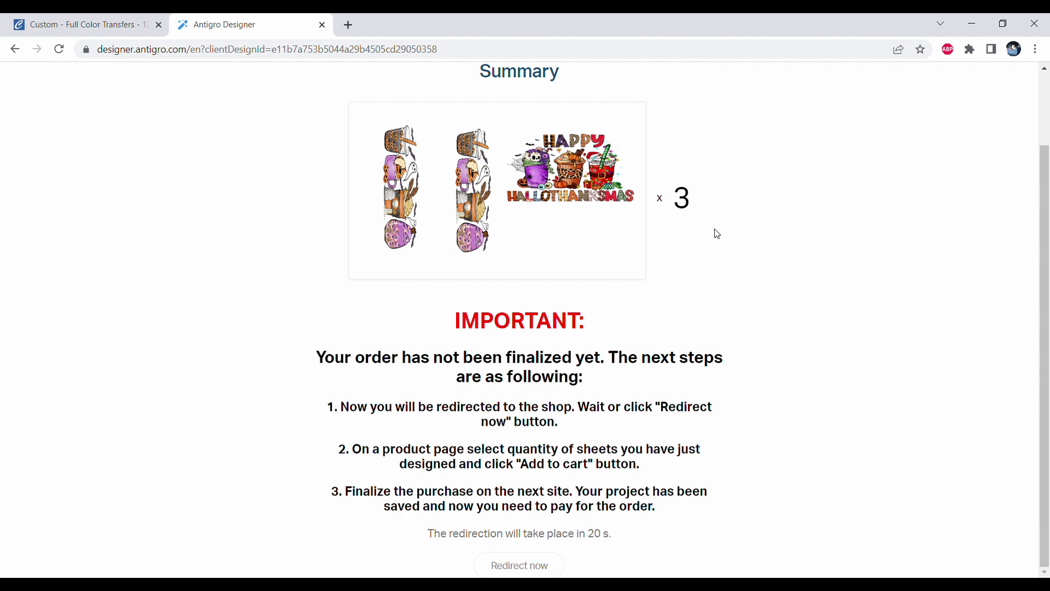
{"action": "left_click", "coordinate": [523, 565]}
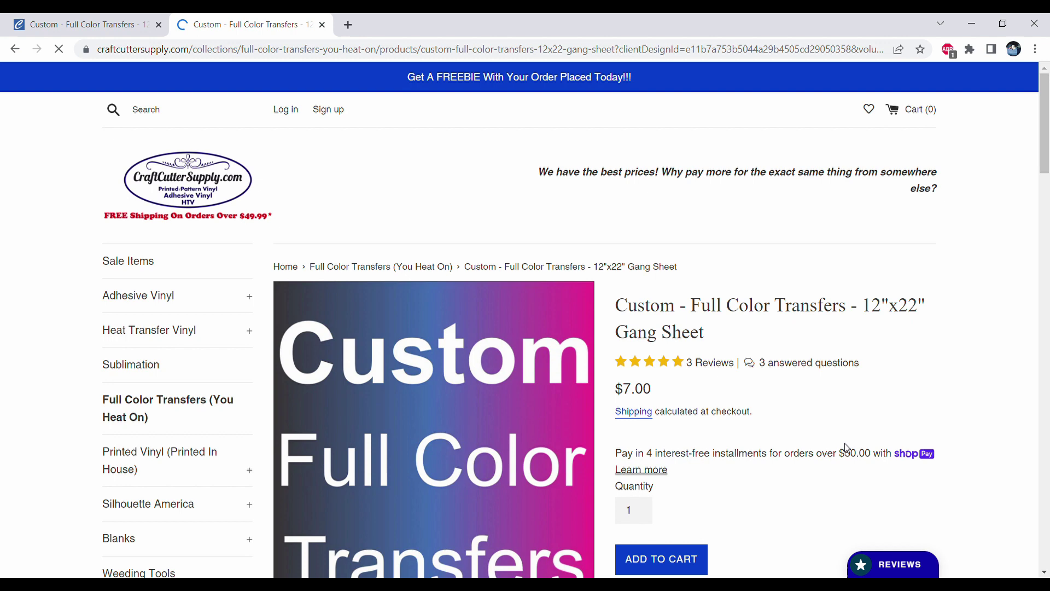
{"action": "scroll", "coordinate": [853, 464], "scroll_direction": "down", "scroll_amount": 2}
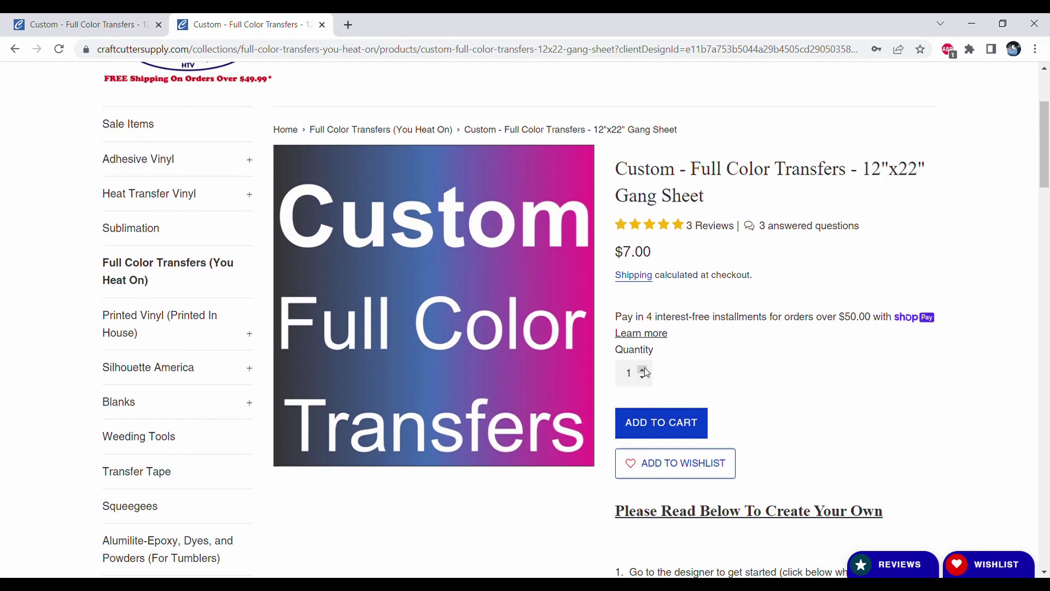
Add 3 custom 12"x22" gang sheets to the cart and view the $21.00 cart
{"action": "left_click", "coordinate": [644, 370]}
{"action": "left_click", "coordinate": [666, 424]}
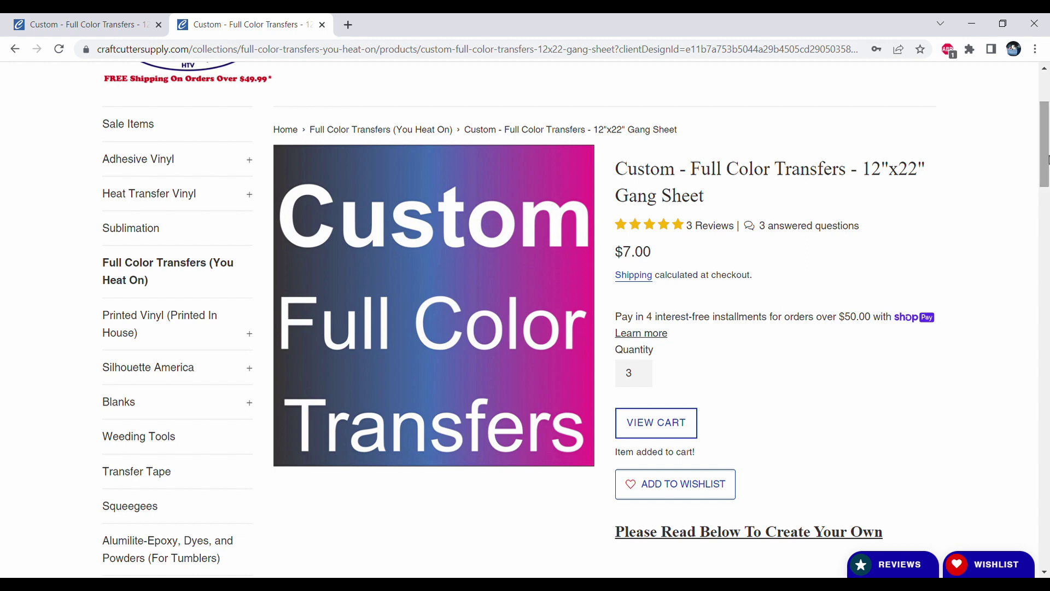
{"action": "left_click_drag", "start_coordinate": [1047, 143], "coordinate": [1047, 115]}
{"action": "left_click", "coordinate": [919, 145]}
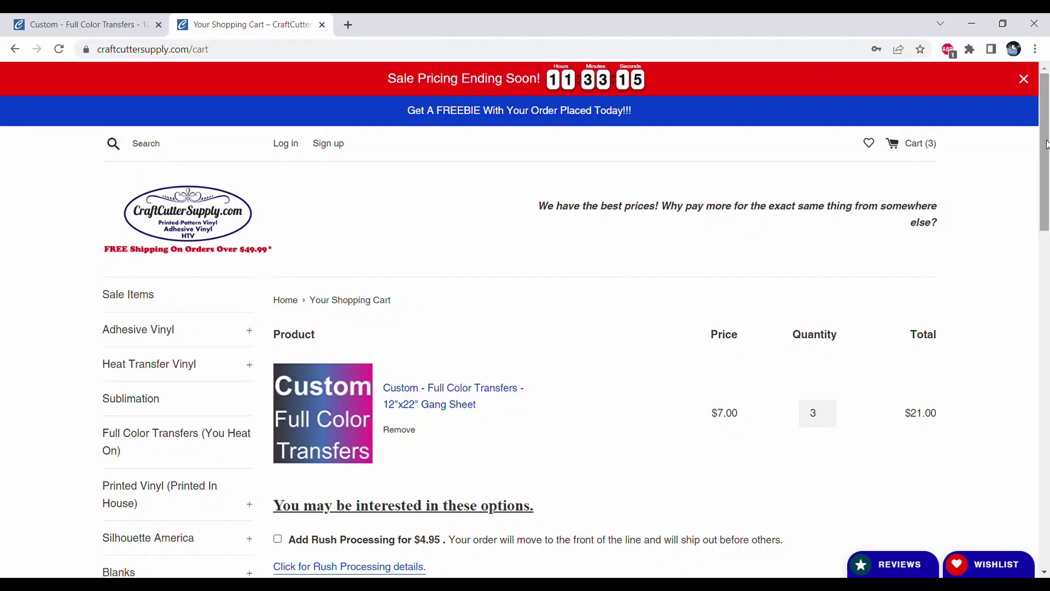
{"action": "scroll", "coordinate": [1043, 181], "scroll_direction": "down", "scroll_amount": 2}
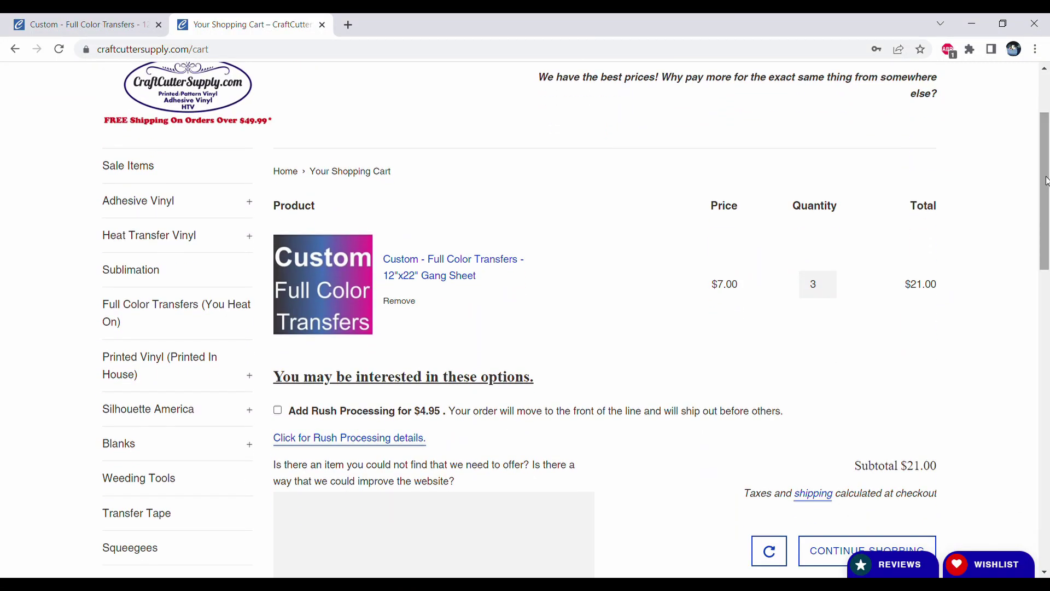